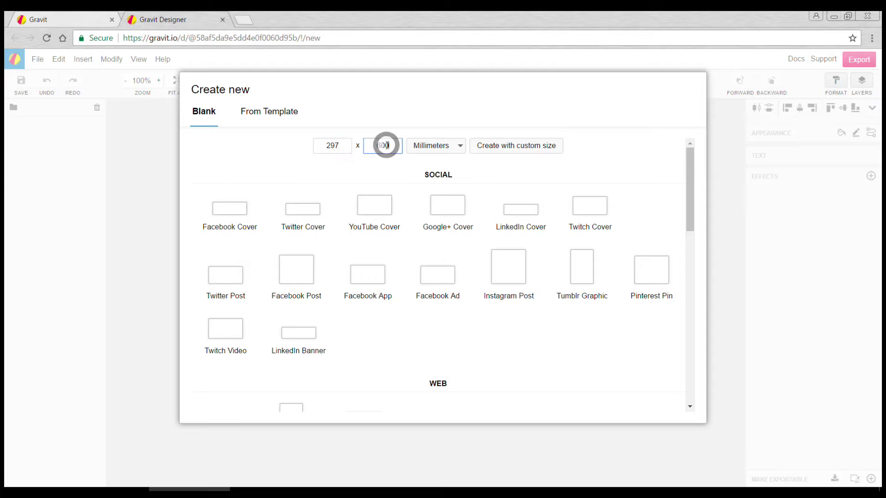
Create a blank custom-size document, 297 × 210 millimetres.
text(210)
click(508, 143)
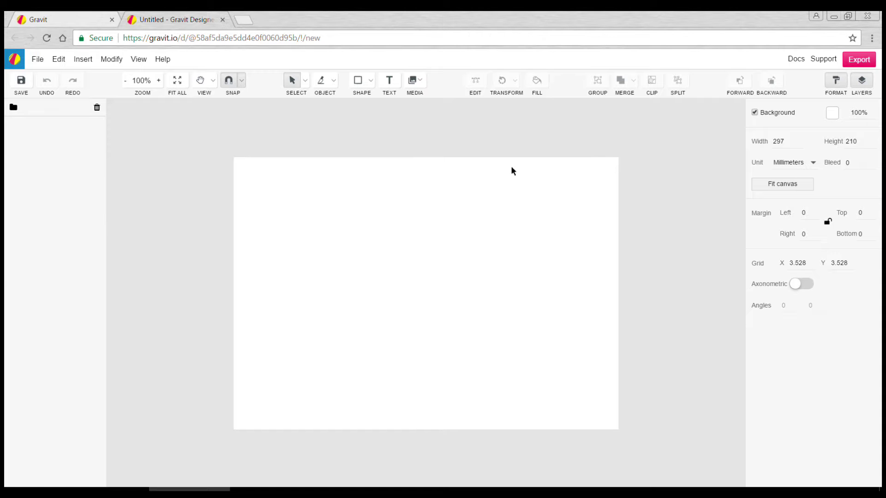
Draw a rectangle about 140 × 72 mm in the upper middle of the page.
click(240, 81)
click(241, 81)
click(358, 80)
mouse_move(325, 205)
mouse_down()
mouse_move(365, 242)
mouse_move(551, 295)
mouse_move(506, 298)
mouse_up()
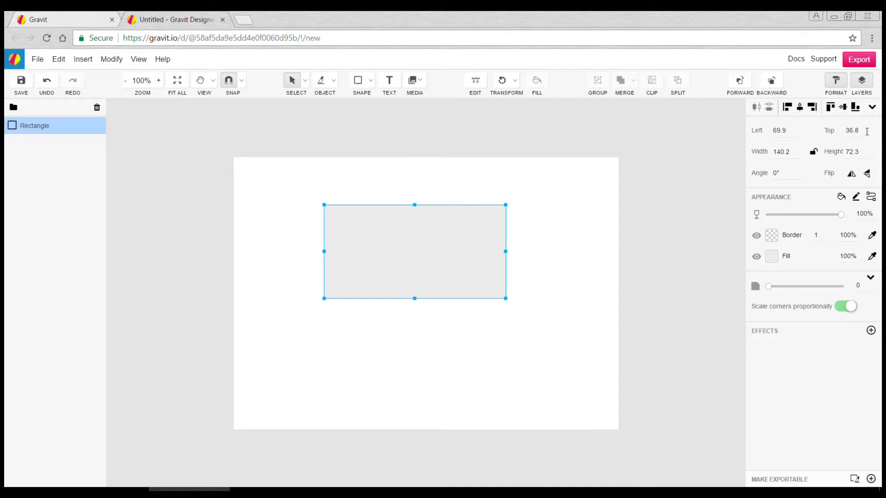
Set the rectangle's width to 140 mm and its height to 70 mm.
click(782, 151)
text(140)
key(Return)
click(864, 152)
text(70)
key(Return)
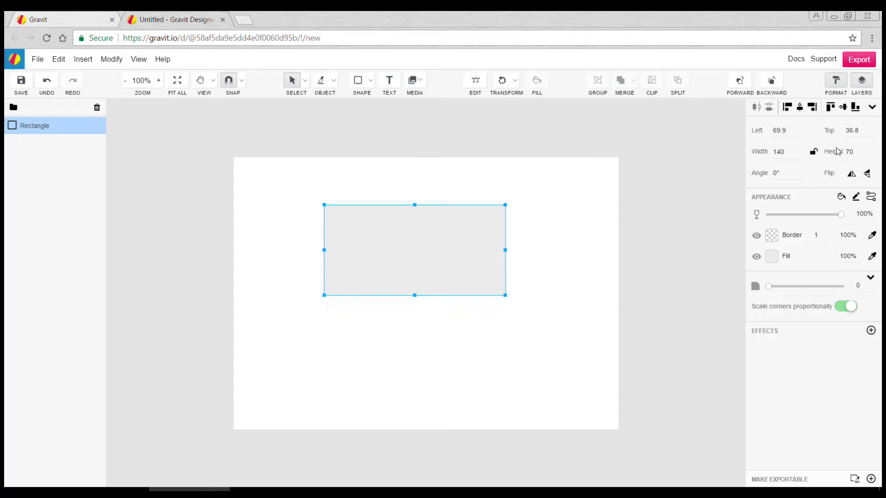
click(557, 213)
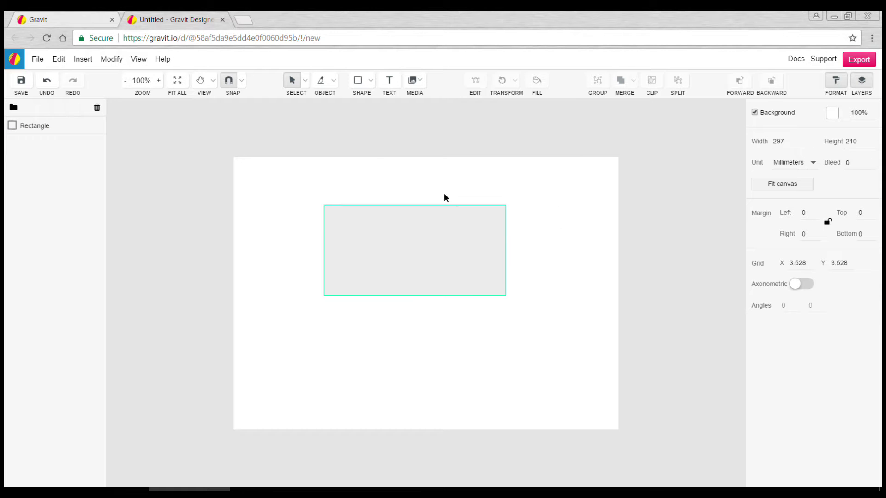
Draw a full-width strip directly against the lower edge of the large rectangle and set its height to 15 mm.
click(363, 88)
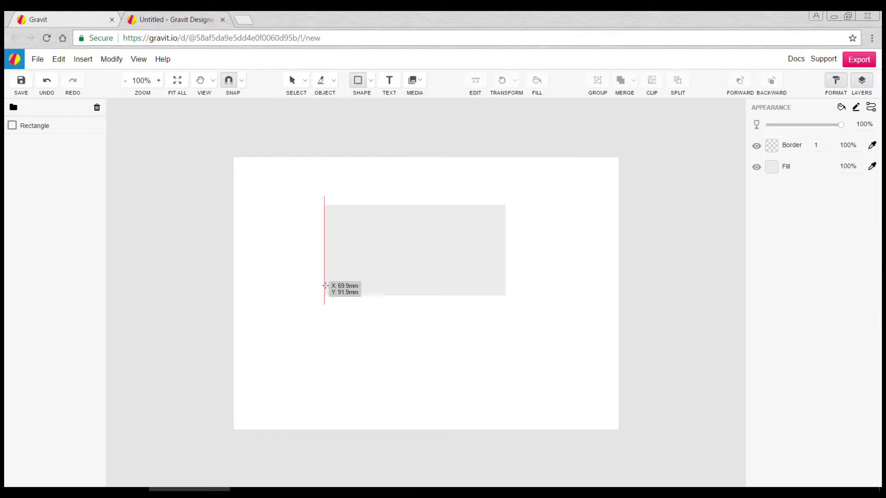
drag(324, 295, 506, 315)
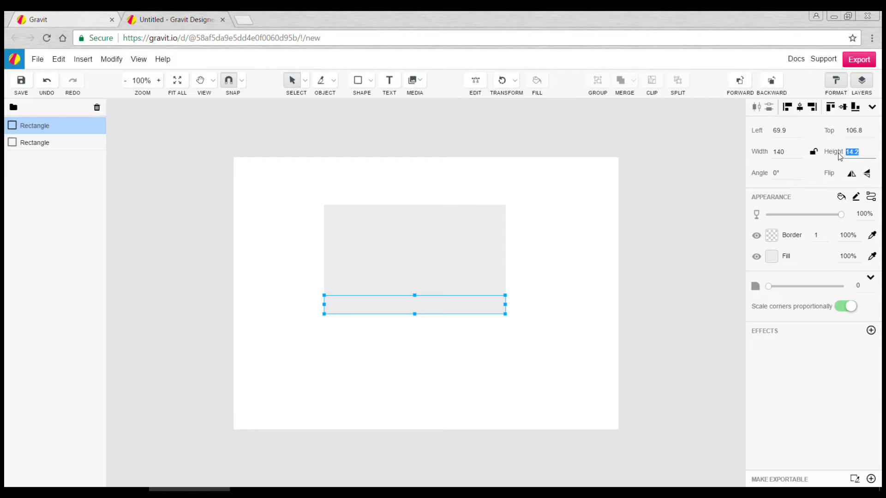
key(Return)
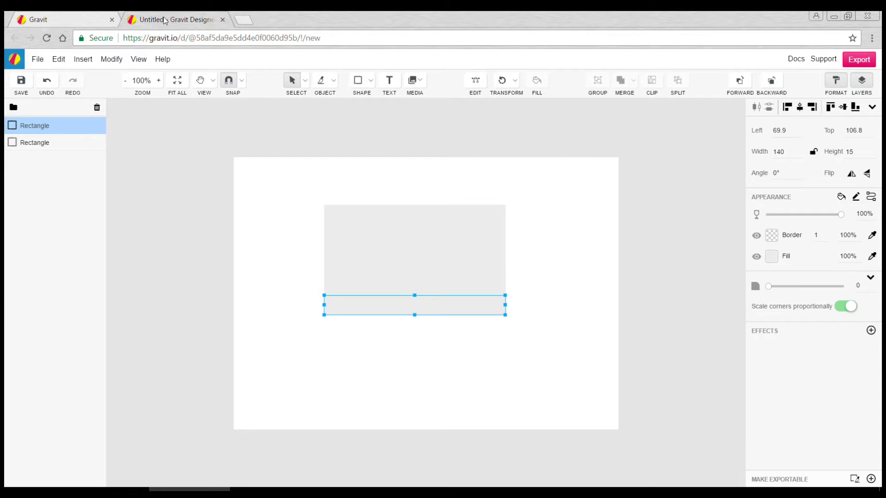
click(187, 135)
Duplicate the 140 × 70 mm rectangle and align the copy directly below the 15 mm strip.
click(409, 237)
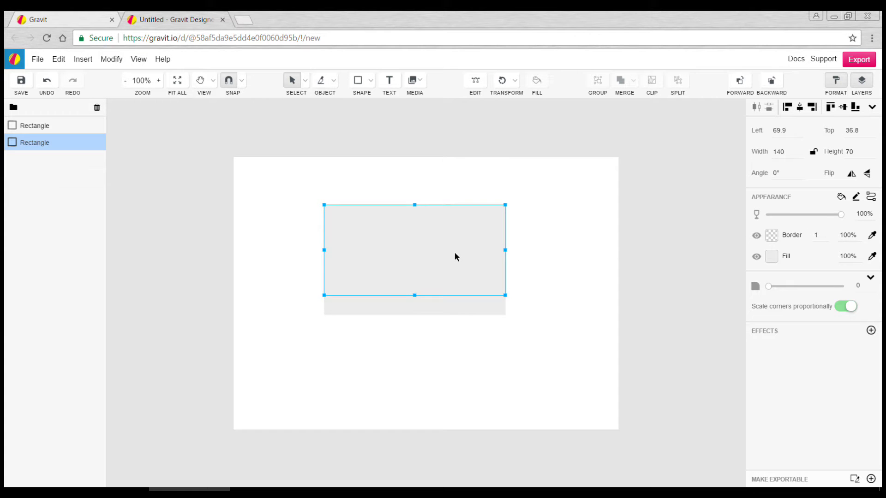
key(ctrl+v)
drag(409, 279, 390, 332)
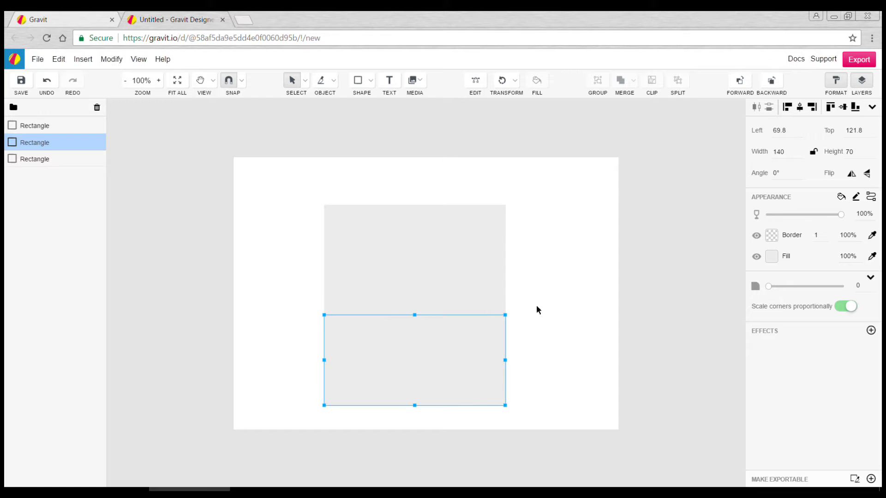
click(536, 307)
click(488, 249)
click(484, 309)
click(479, 347)
click(533, 315)
Draw a 70 mm tall side flap against the upper large rectangle's right edge and set its width to 15 mm.
click(364, 98)
drag(506, 205, 523, 296)
click(779, 153)
text(15)
key(Return)
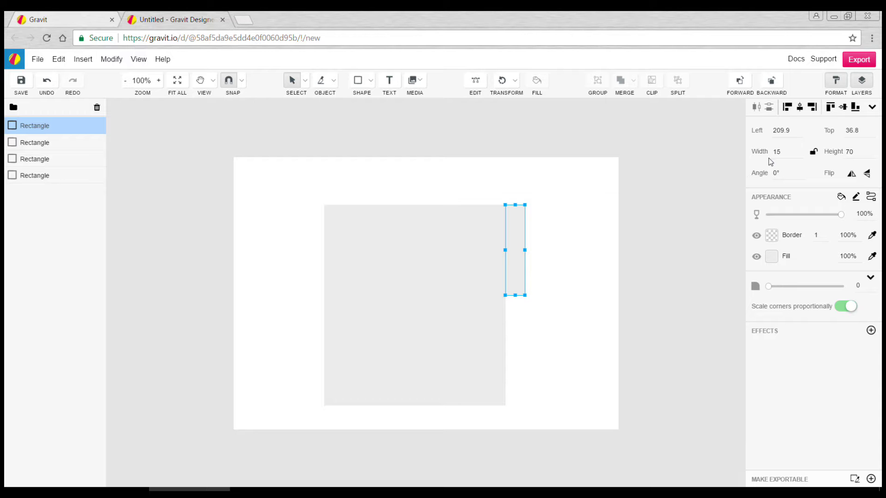
click(414, 174)
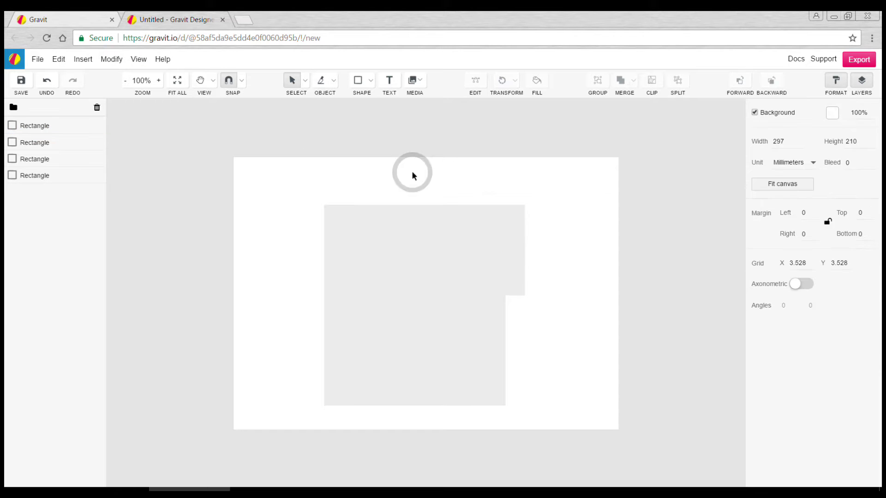
Copy the side flap and align the duplicate against the left edge of the upper large rectangle.
click(510, 214)
key(ctrl+c)
key(ctrl+v)
drag(425, 268, 315, 224)
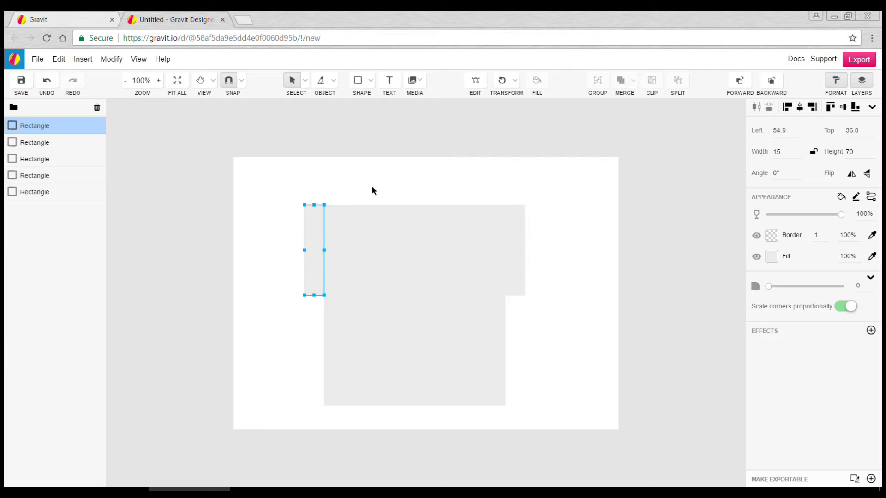
click(388, 171)
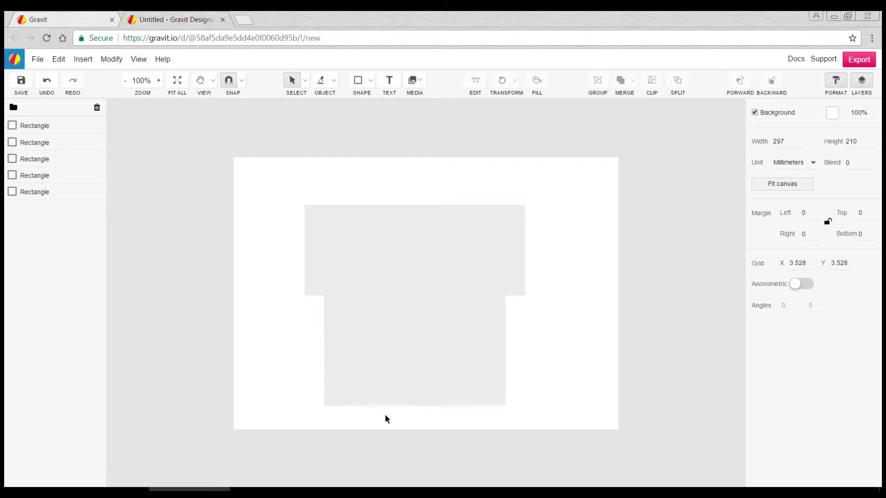
Duplicate the 140 × 15 mm strip and place the copy directly below the lower large rectangle.
click(378, 313)
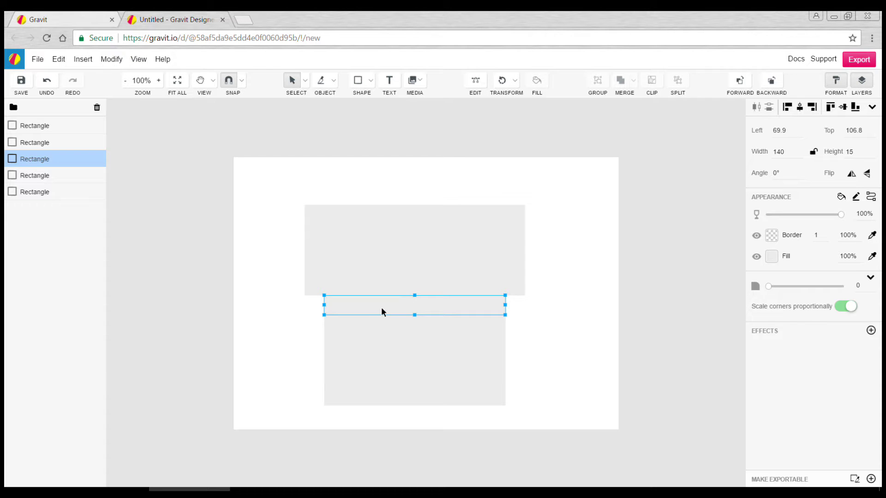
drag(383, 311, 383, 409)
click(534, 368)
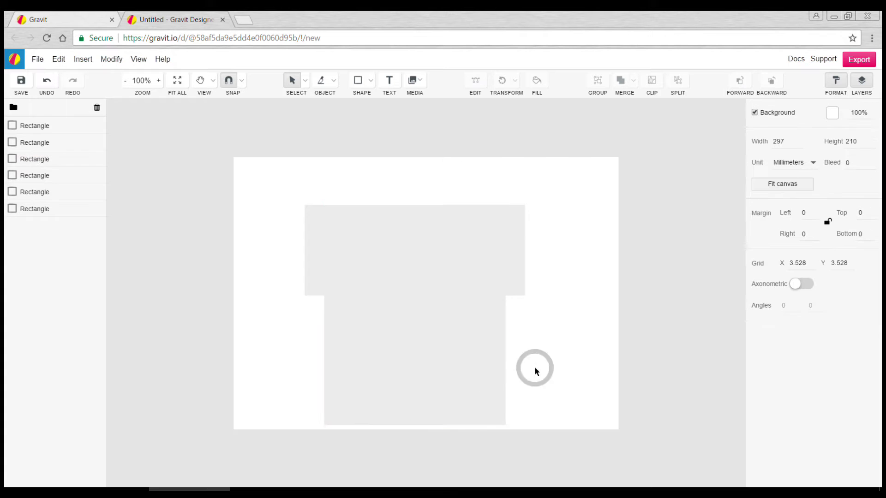
Select all the rectangles and give them a black border.
drag(482, 428, 561, 462)
click(772, 256)
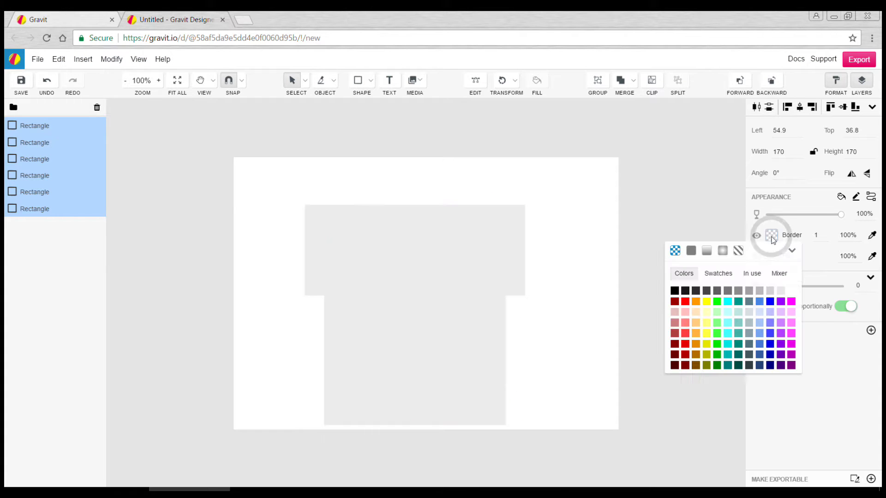
click(673, 291)
click(632, 262)
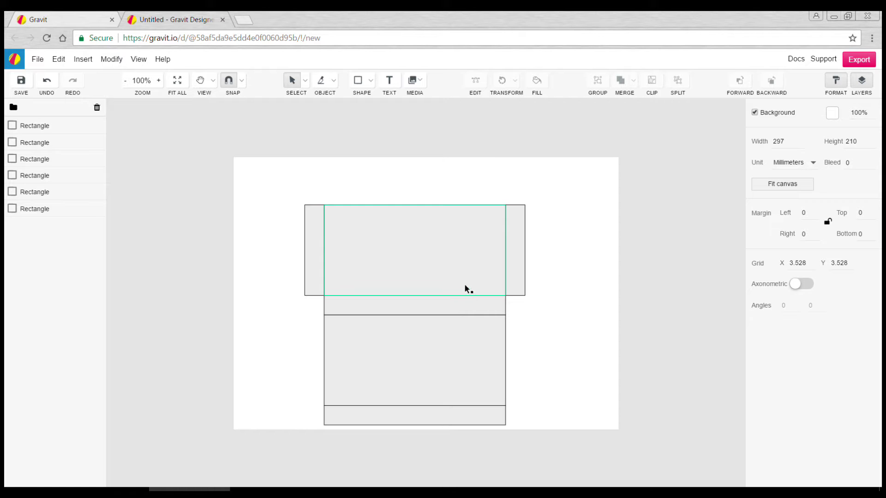
Move all the rectangles up together to about 14 mm from the page's top edge.
drag(278, 189, 540, 434)
drag(479, 253, 480, 225)
click(562, 260)
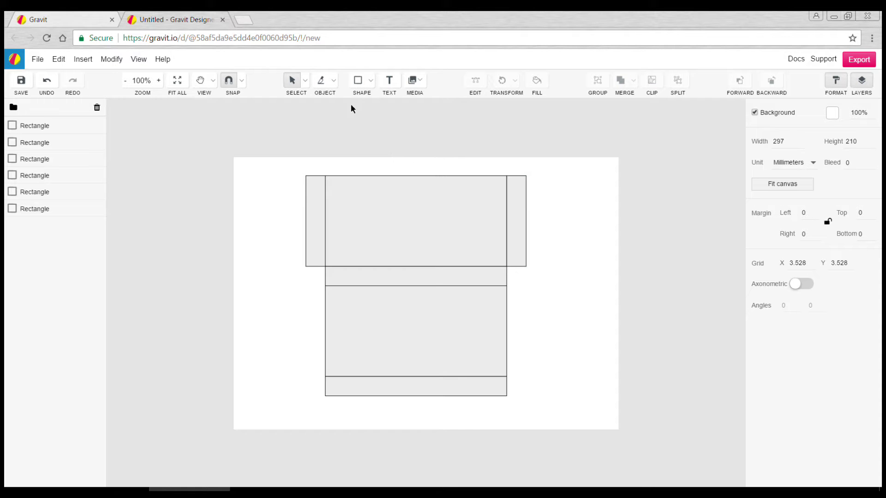
Copy the left side flap and place the duplicate directly against its outer edge.
click(358, 80)
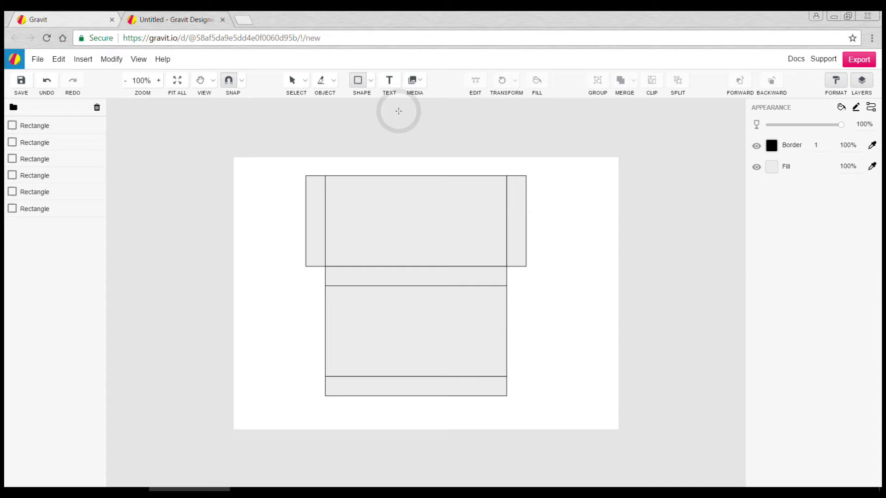
click(305, 83)
click(313, 198)
key(ctrl+c)
key(ctrl+v)
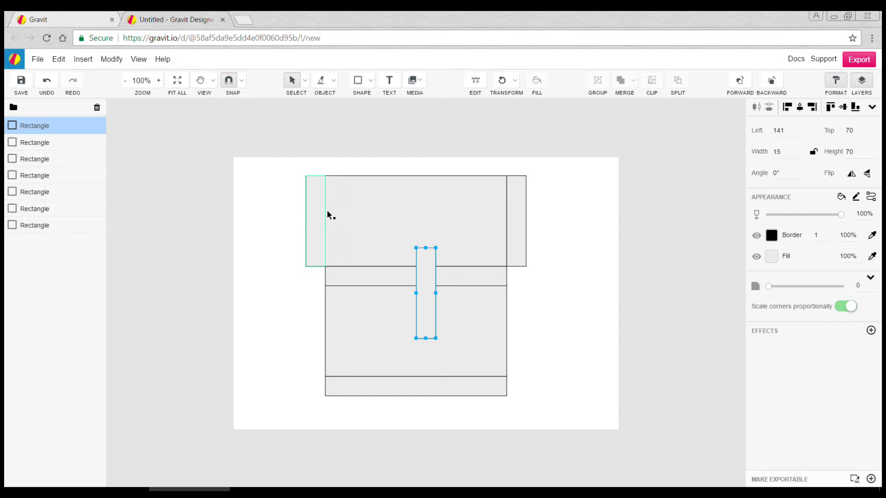
drag(419, 264, 305, 176)
click(296, 165)
click(310, 164)
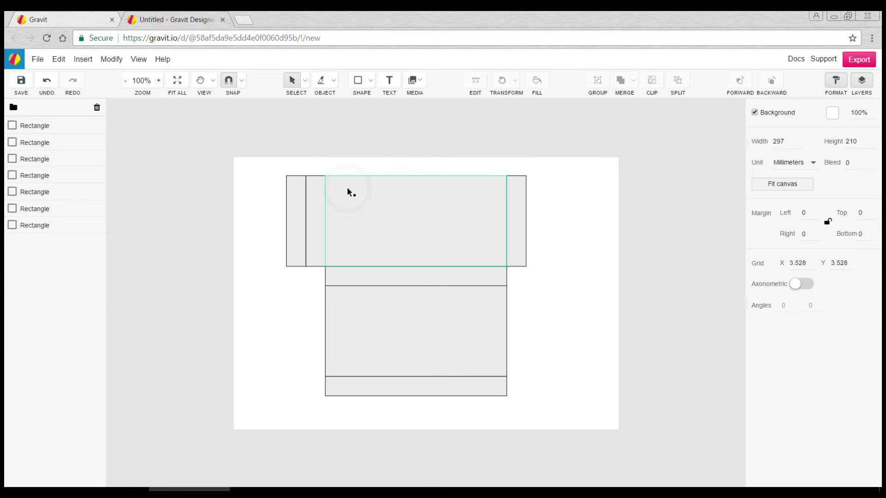
Copy the right side flap and place the duplicate directly against its outer edge.
click(515, 193)
key(ctrl+c)
key(ctrl+v)
drag(429, 275, 533, 213)
click(569, 251)
Copy the lowest 140 × 15 mm strip and place the duplicate directly below it.
click(463, 384)
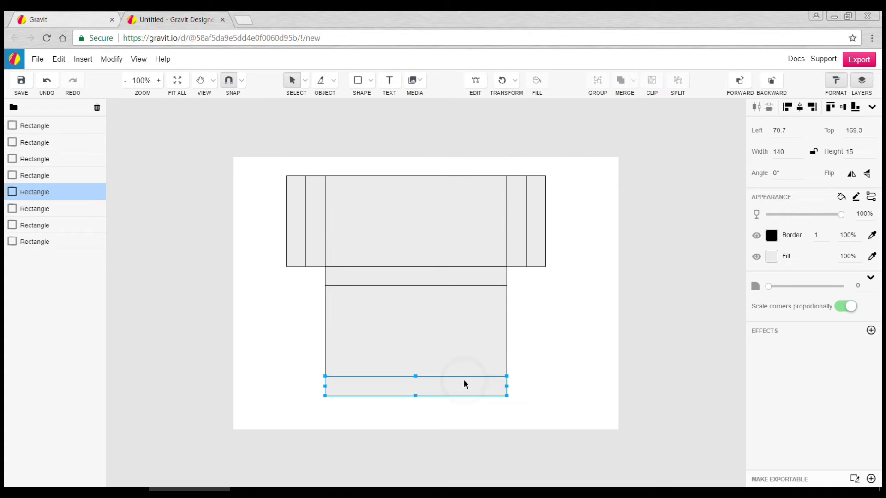
key(ctrl+c)
key(ctrl+v)
drag(470, 298, 461, 410)
click(530, 385)
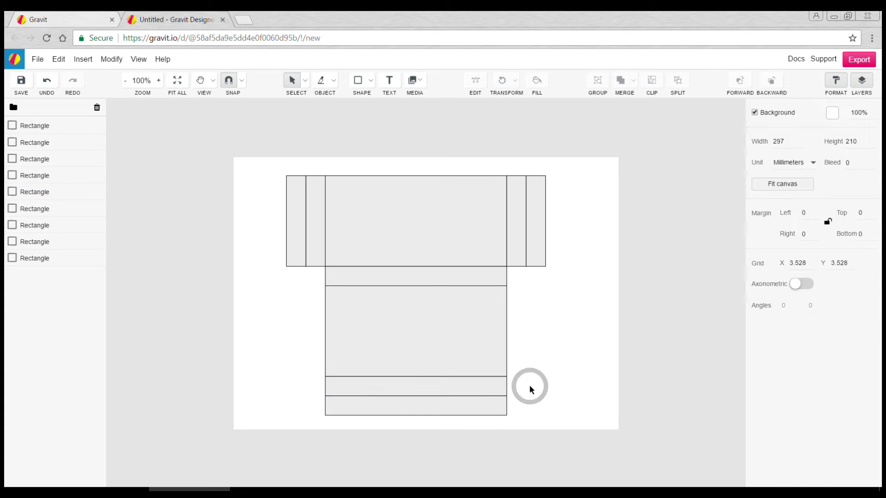
Fill the two outermost side flaps and the lowest strip with light pink #FFBFFF.
click(491, 408)
shift+click(535, 228)
shift+click(294, 210)
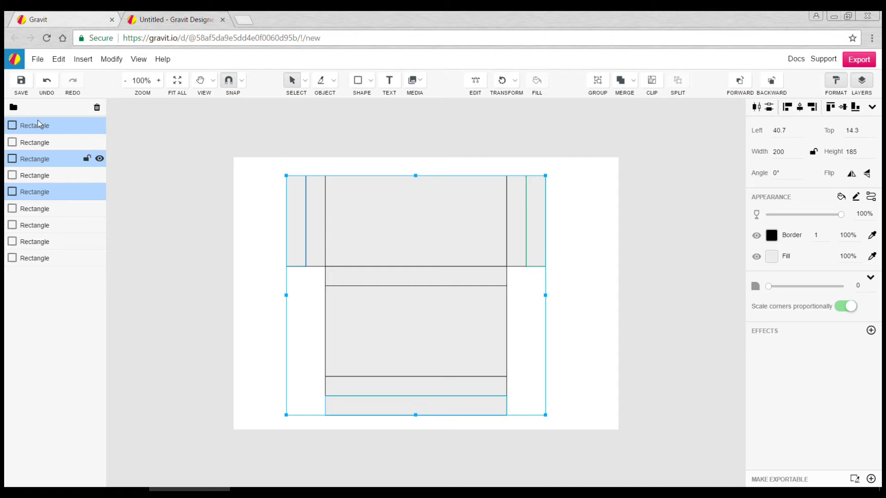
click(772, 257)
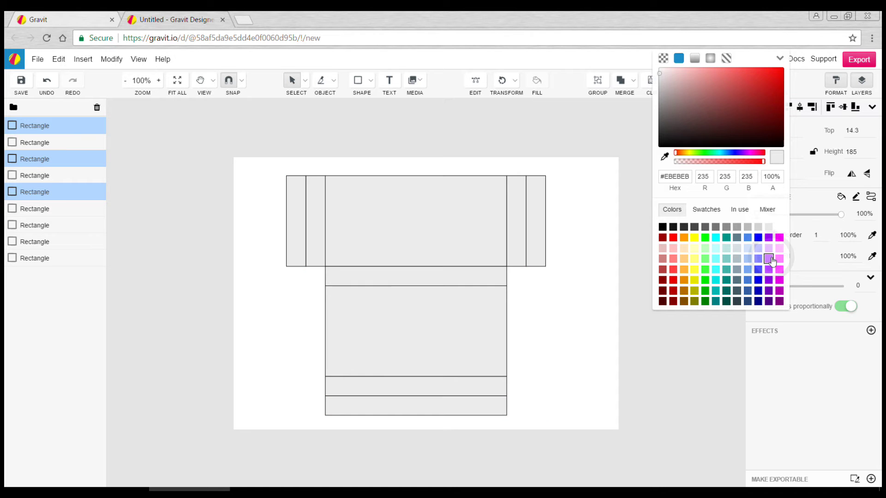
click(780, 249)
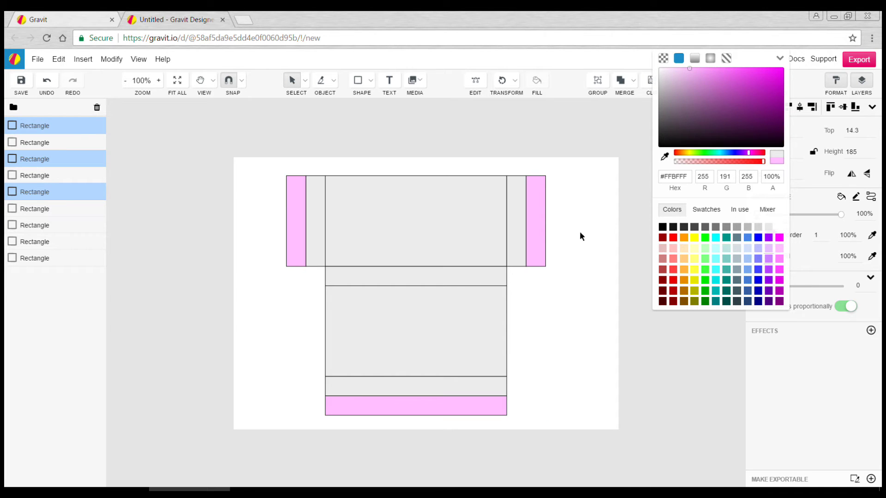
click(590, 245)
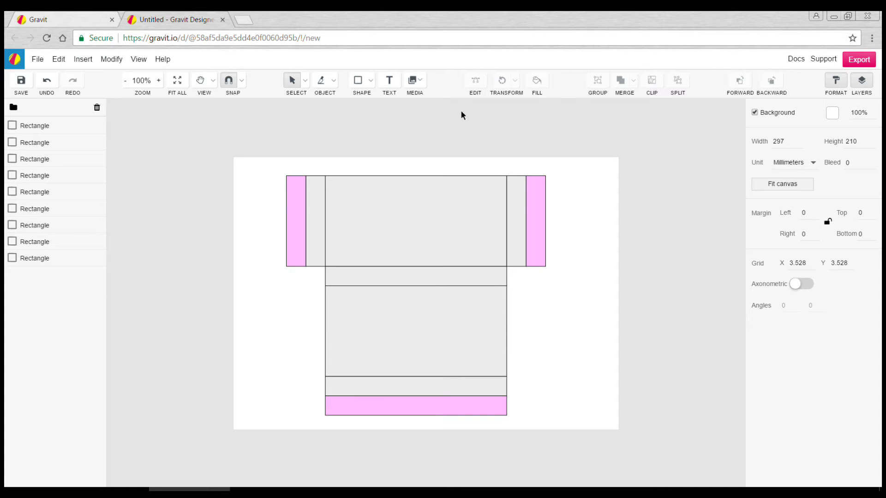
Browse the icon library and insert the Michael Myers face icon.
click(422, 79)
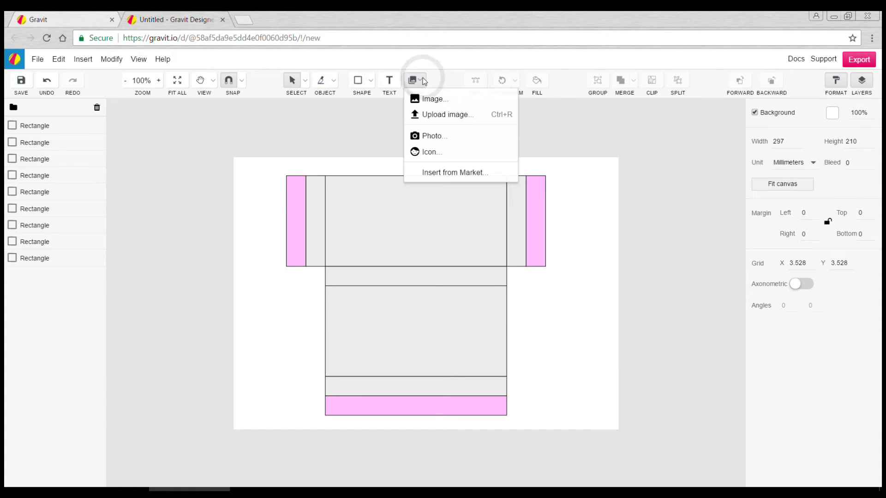
click(434, 152)
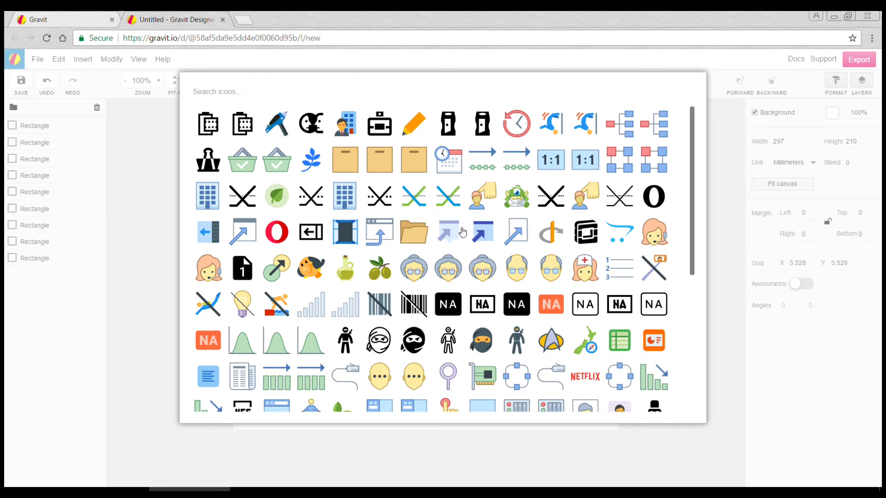
scroll(462, 237, down, 3)
scroll(462, 237, down, 2)
scroll(464, 245, down, 2)
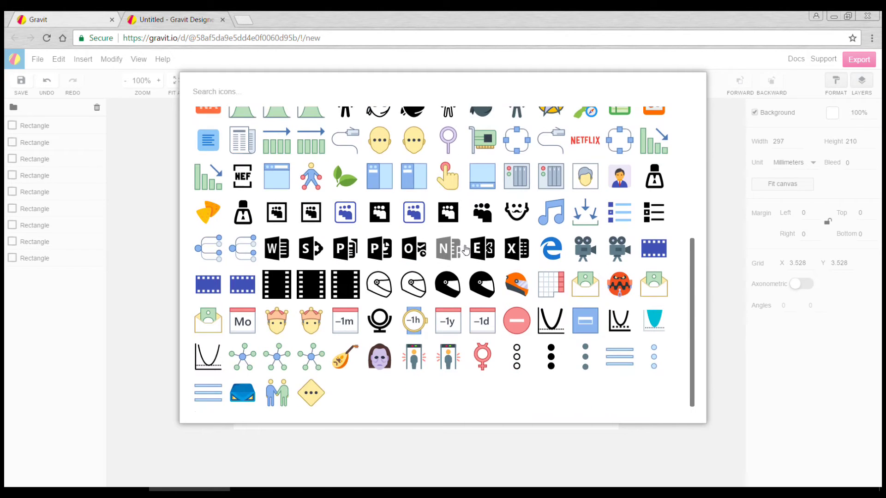
scroll(465, 252, down, 5)
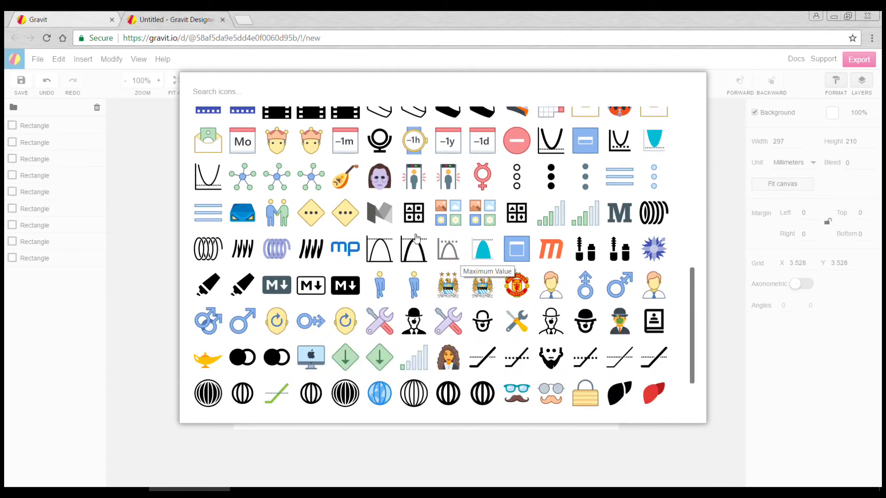
click(380, 176)
Place the face icon on the lower large rectangle and enlarge it to fill nearly the panel's full height.
drag(428, 303, 437, 362)
key(ctrl+z)
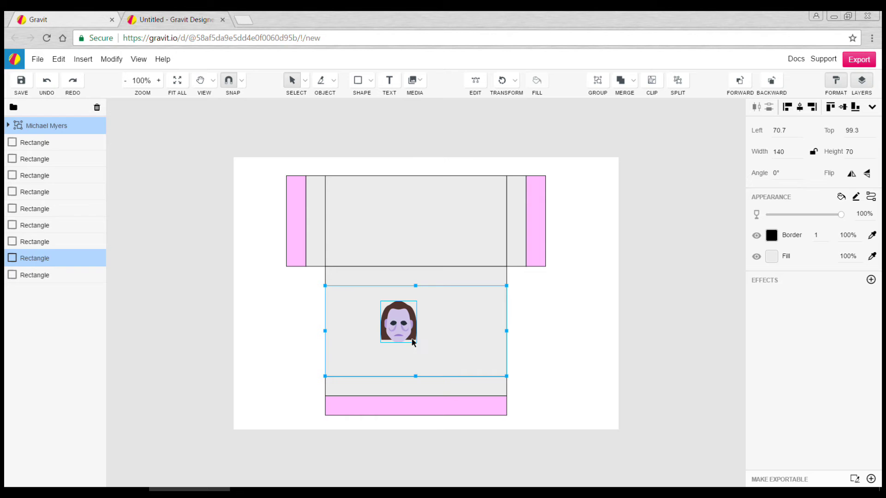
click(418, 329)
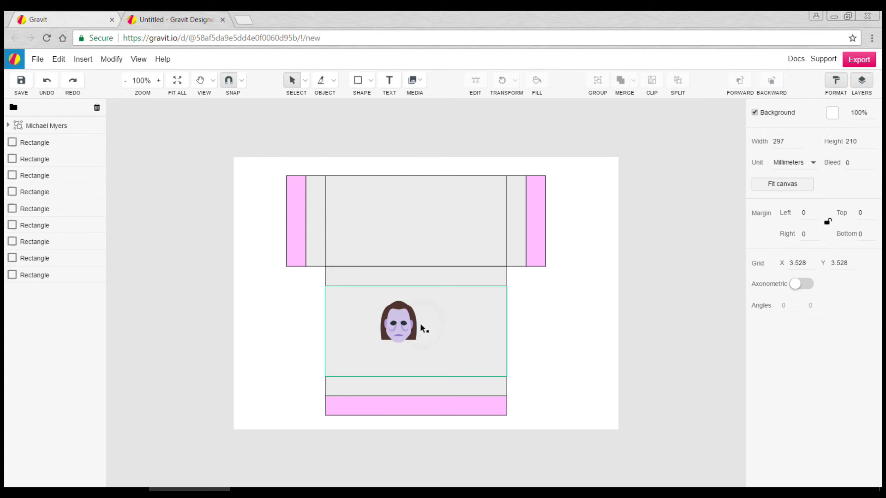
drag(418, 343, 438, 322)
click(592, 298)
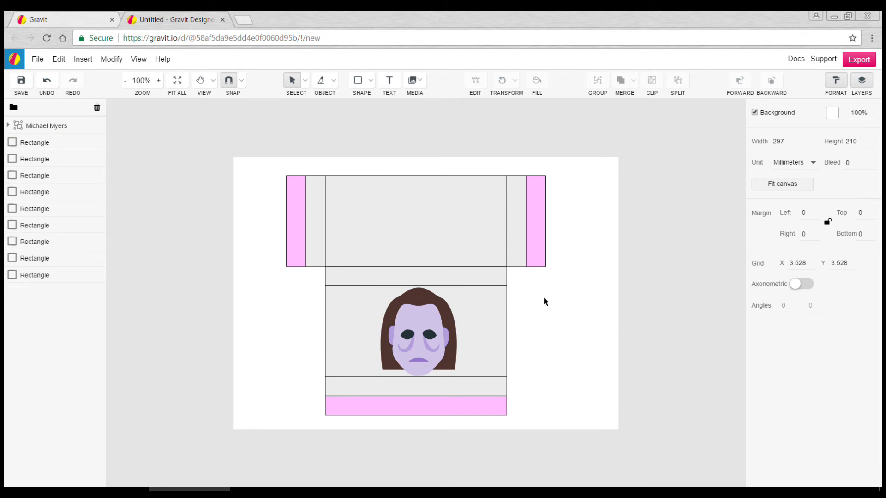
click(496, 299)
click(773, 257)
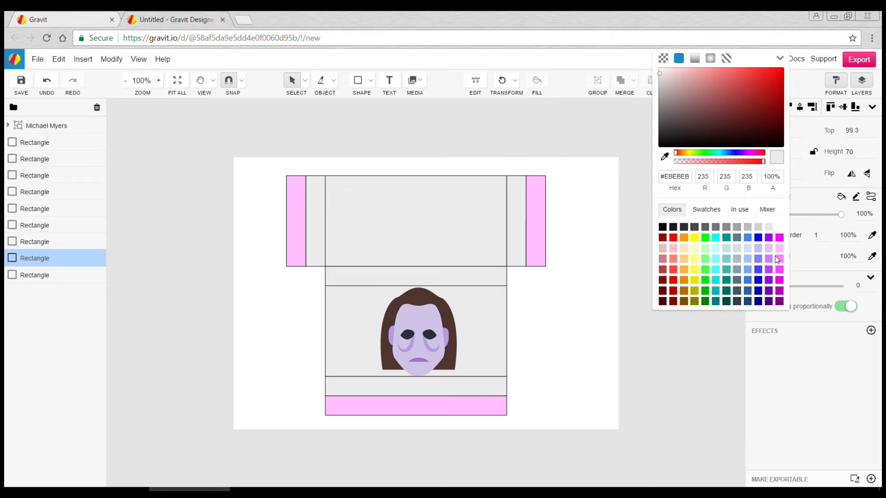
click(735, 320)
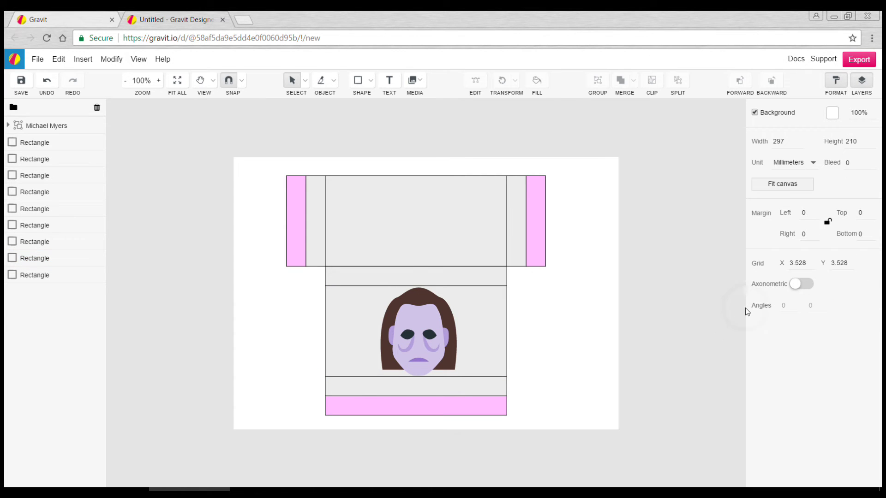
Try the Hexagonal pattern effect on the lower large rectangle behind the face, inspect its edges up close, and remove the effect.
click(490, 311)
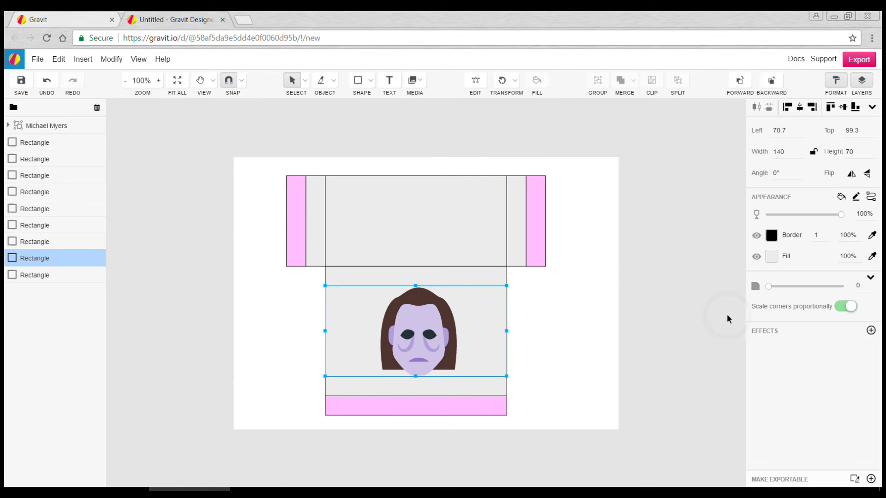
click(870, 331)
mouse_move(820, 183)
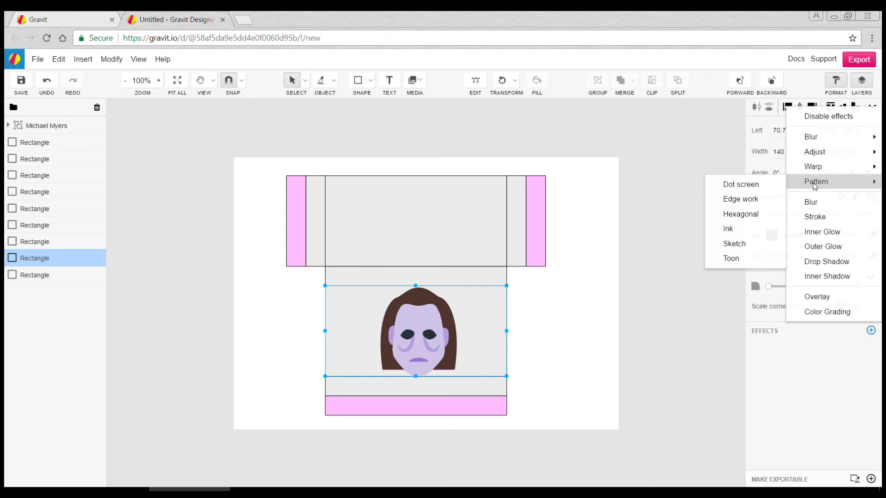
click(739, 214)
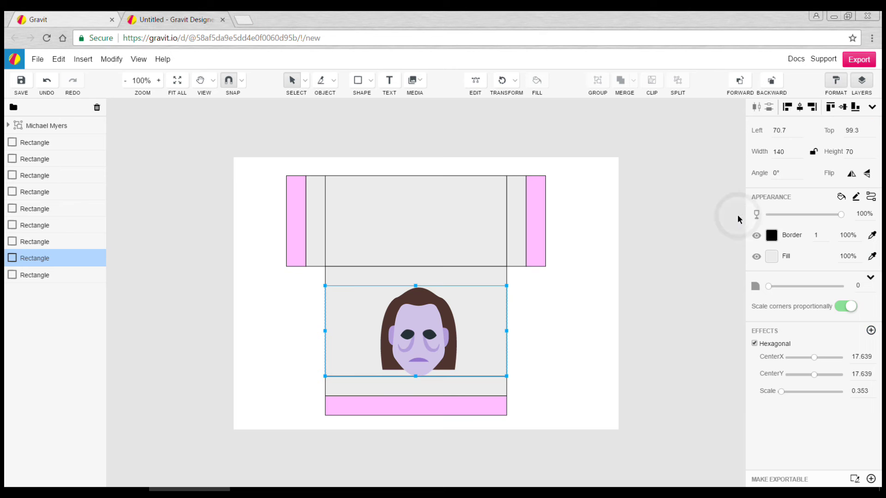
click(542, 312)
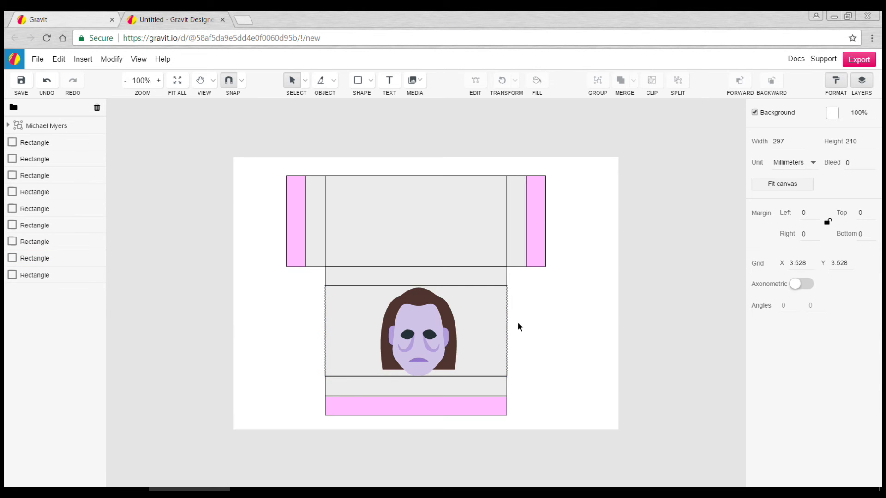
key(ctrl+plus)
key(ctrl+plus)
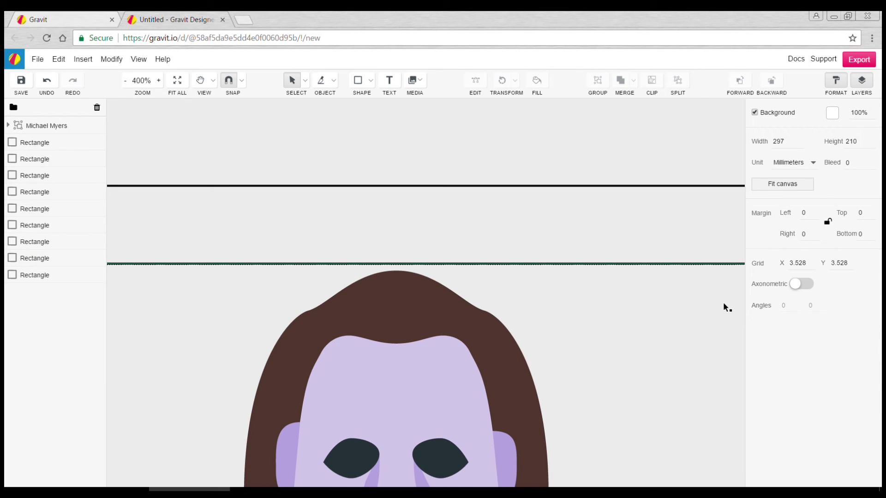
key(ctrl+0)
click(516, 310)
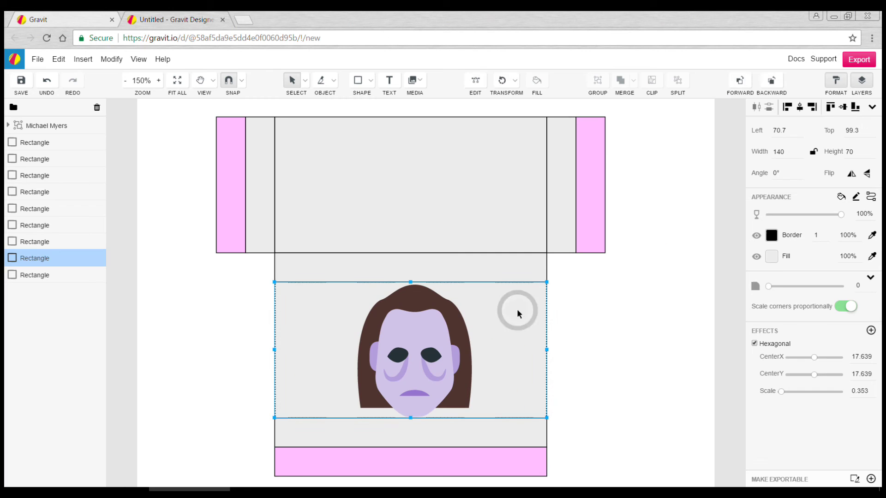
mouse_move(792, 345)
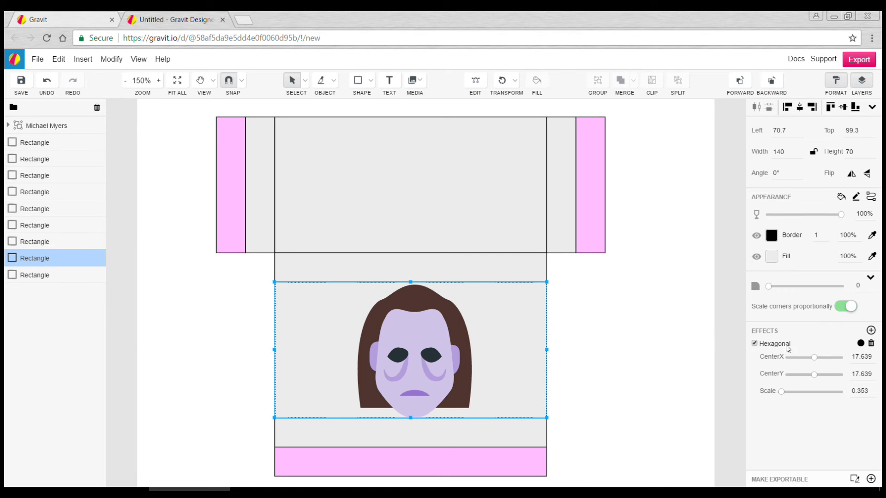
click(871, 343)
Try the Color Grading effect on the lower large rectangle and remove it again.
click(872, 331)
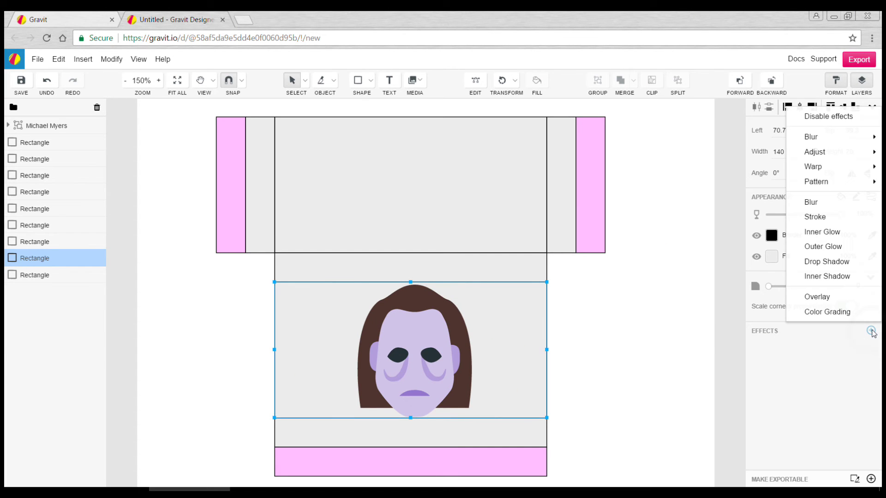
click(826, 312)
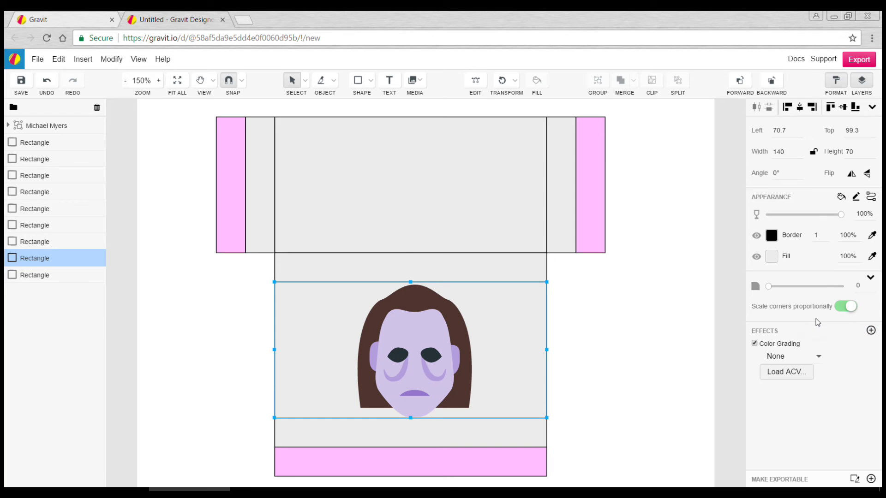
click(872, 343)
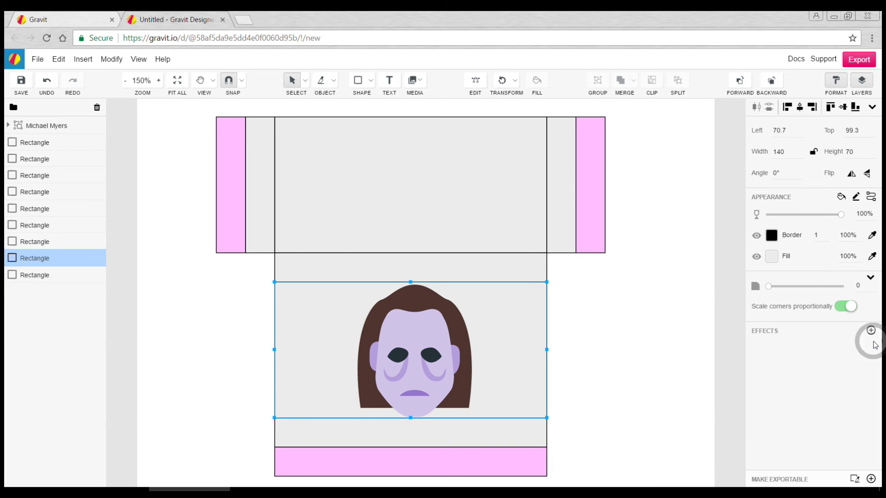
click(871, 331)
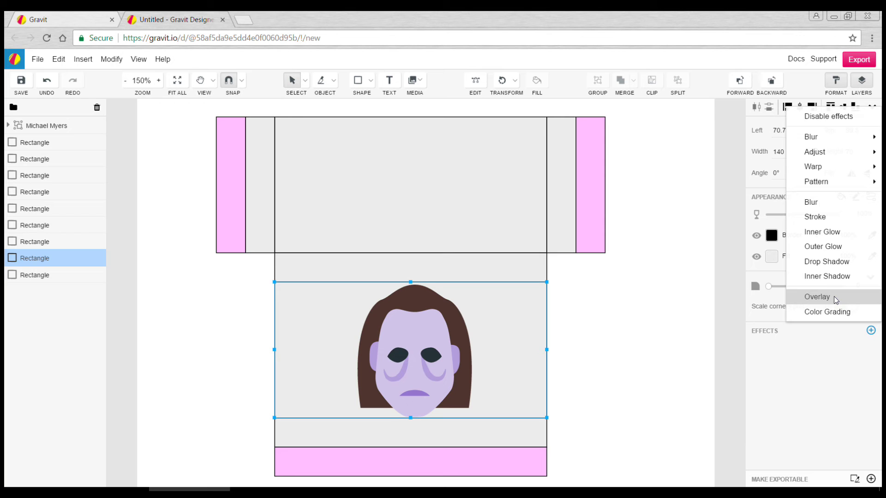
click(665, 260)
Add a text box about 33 × 40 mm to the right of the face, reading "dgergerge", a blank line and "dfhfdhh".
click(389, 80)
drag(473, 292, 537, 369)
text(dgergerge)
key(Return)
key(Return)
text(dfhfdhh)
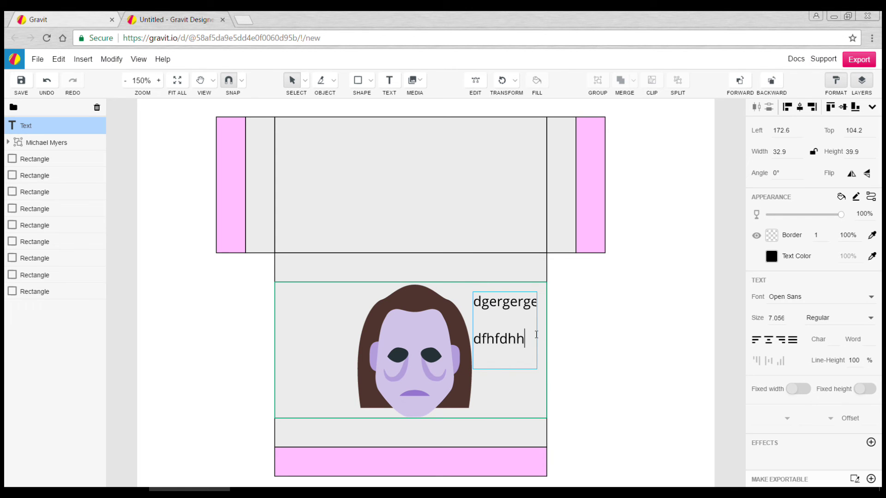
Format all the text beside the face in Abril Fatface Regular with centred alignment.
triple_click(474, 298)
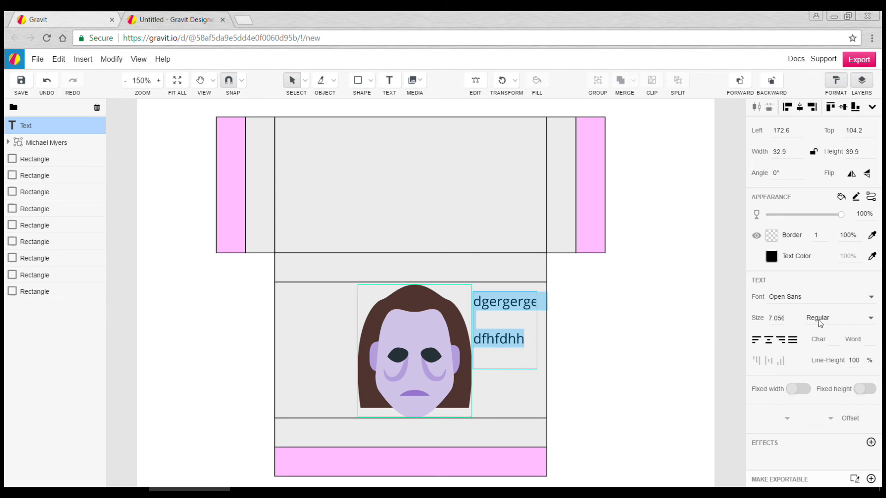
click(836, 299)
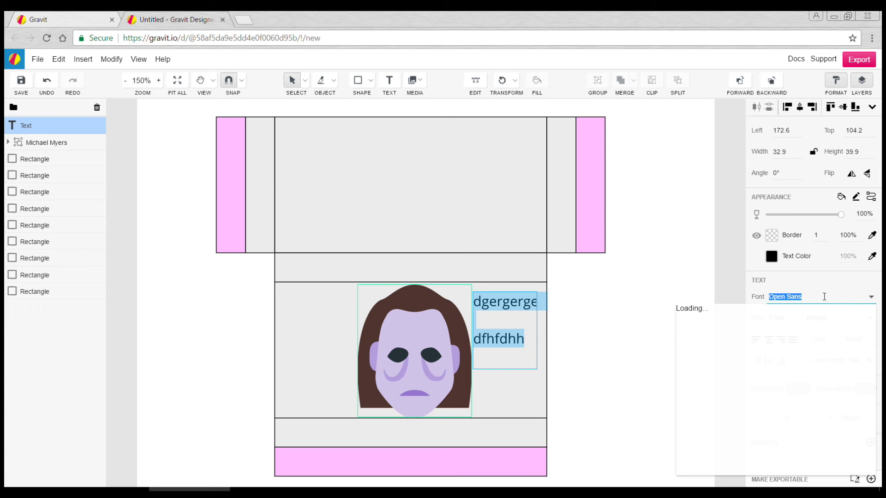
click(830, 357)
click(769, 341)
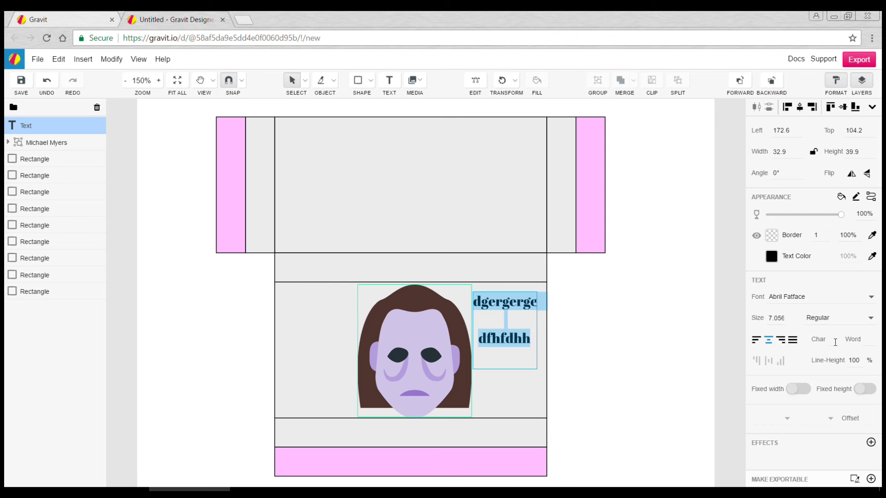
click(871, 319)
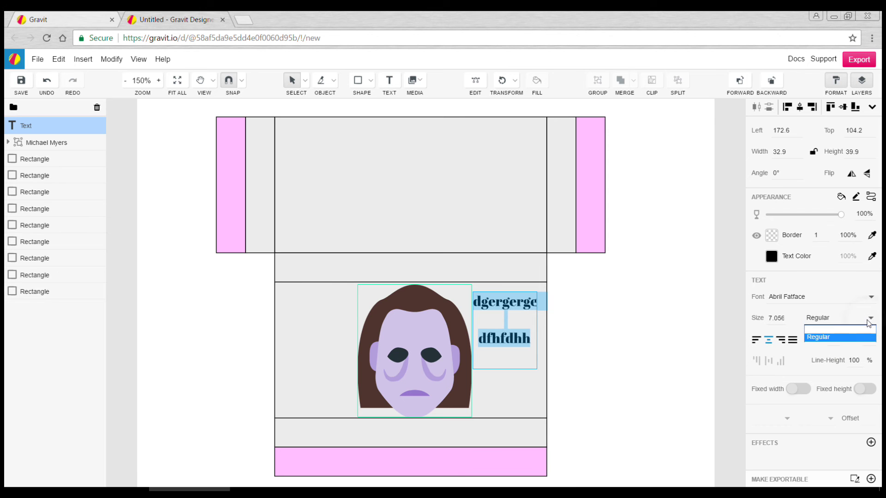
click(844, 338)
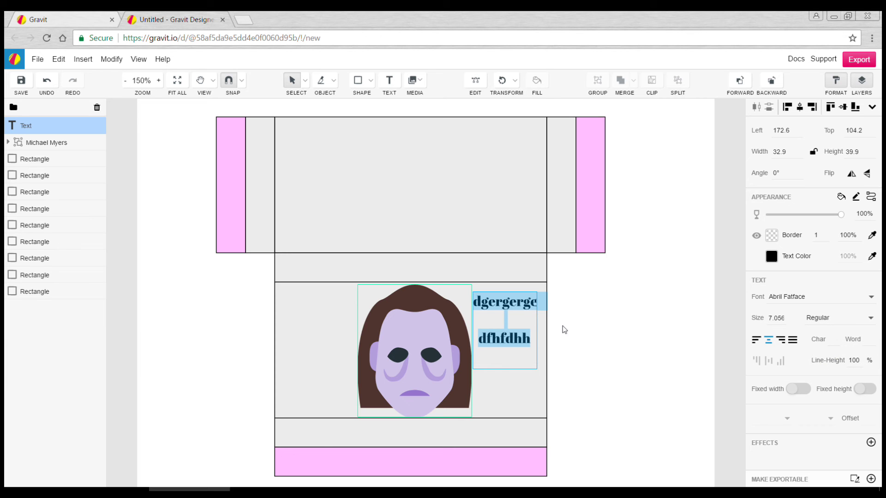
Tighten the text's line height, trying 50% and settling on 60%.
click(859, 361)
text(50)
key(Return)
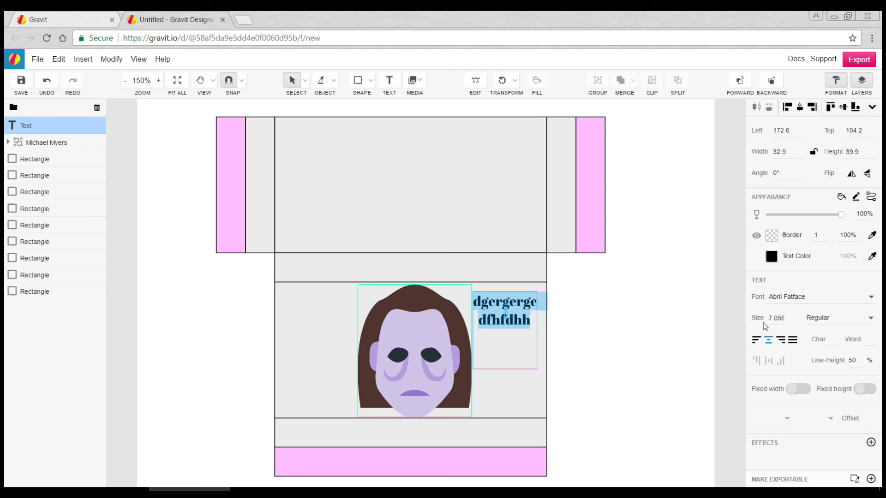
double_click(863, 363)
text(60)
key(Return)
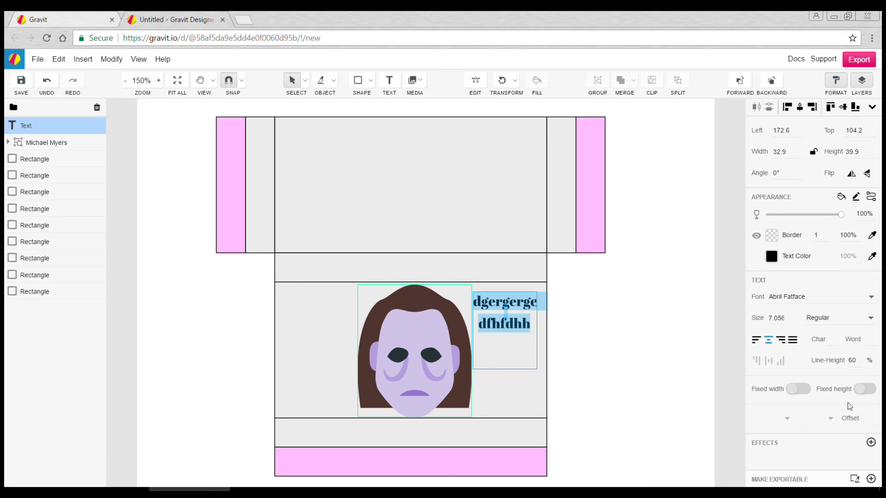
Add an Outer Glow effect to the text and colour the glow orange #FF9900.
click(871, 442)
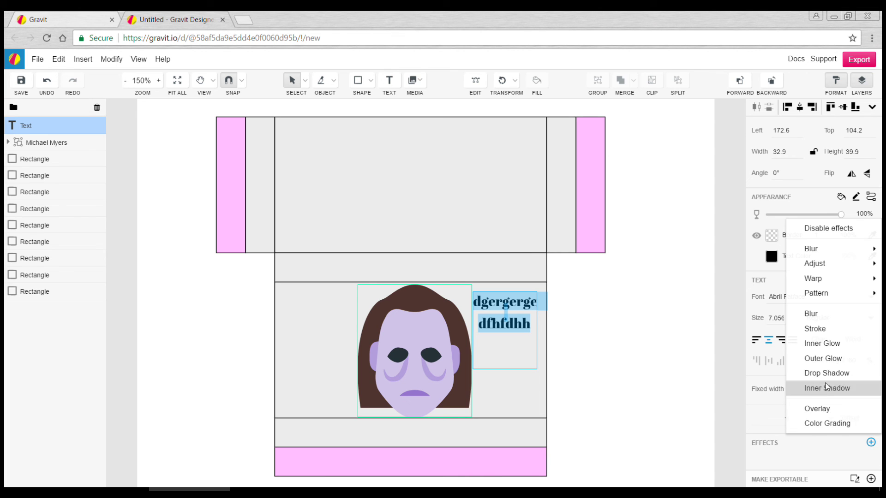
click(825, 361)
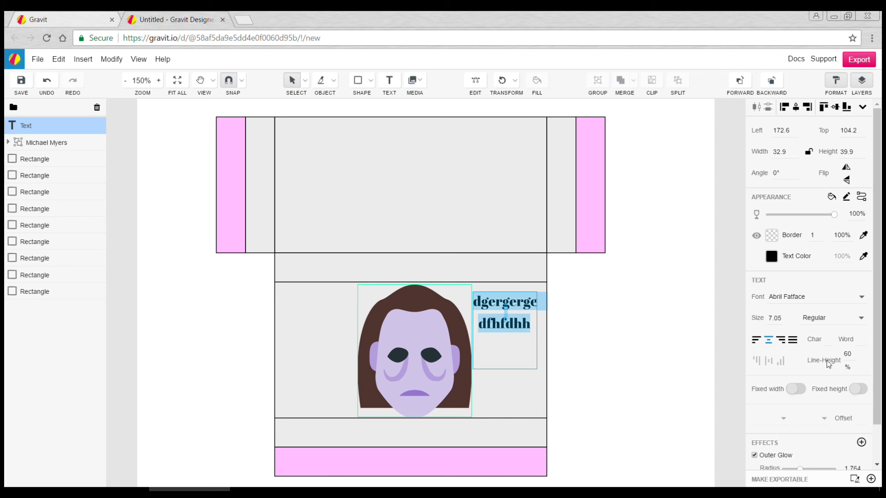
scroll(803, 464, down, 1)
click(784, 462)
click(760, 383)
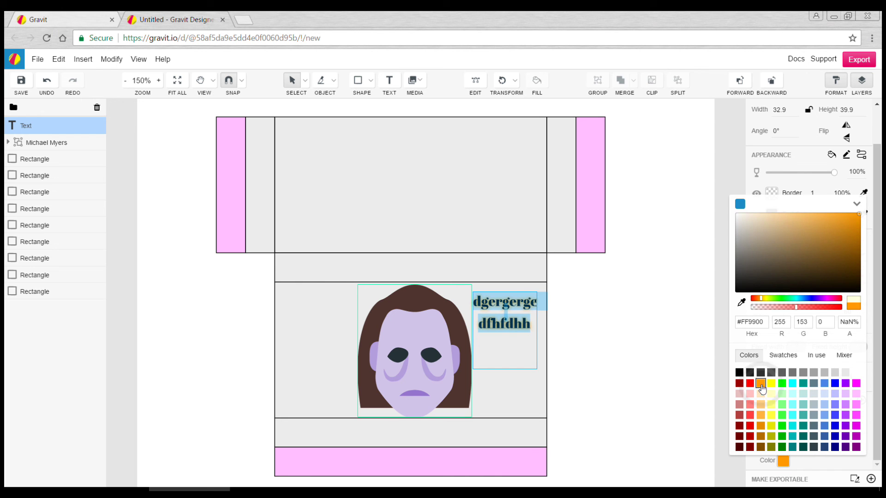
click(679, 360)
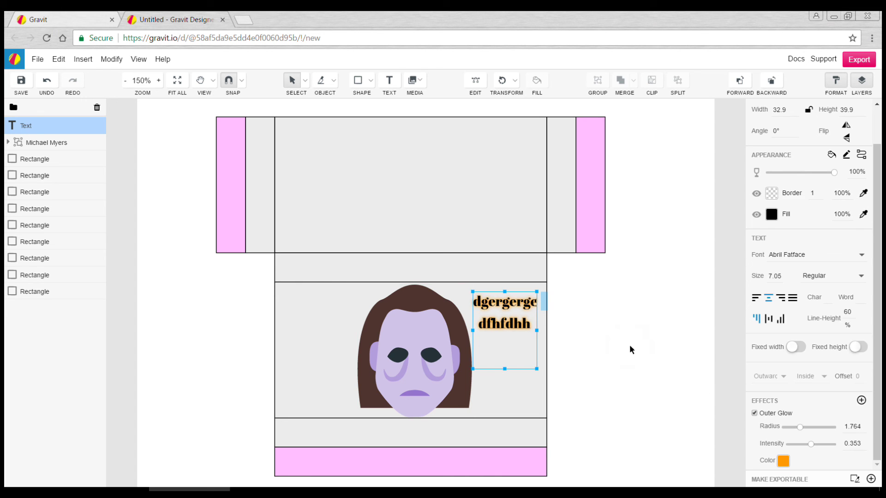
click(593, 336)
click(591, 326)
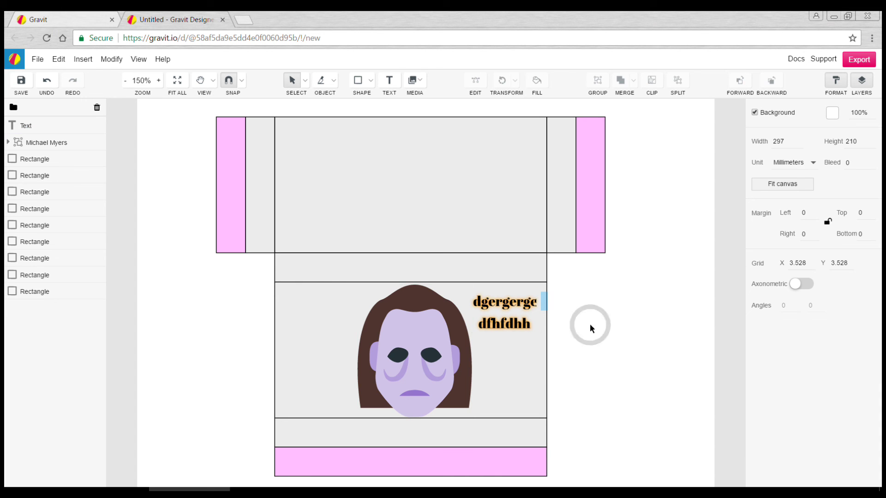
Apply the Bulge warp effect to the glowing text, review it on the whole template, and leave everything deselected.
scroll(581, 321, up, 8)
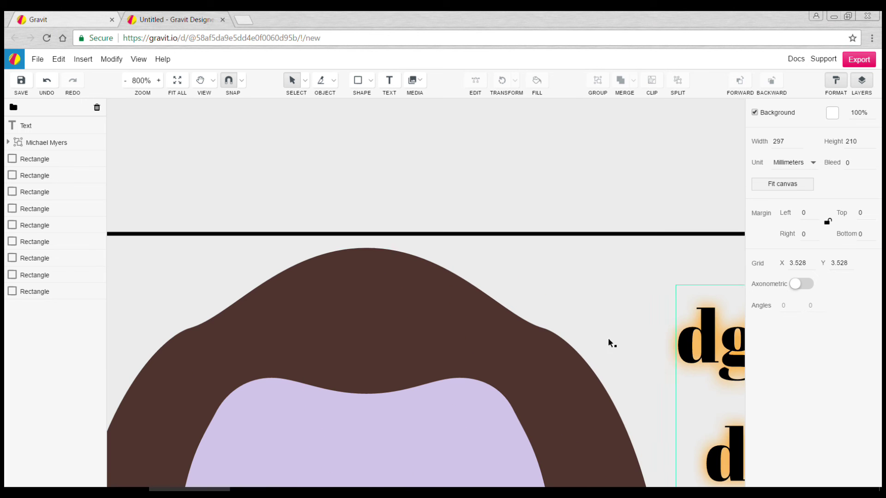
drag(640, 346, 323, 203)
click(403, 195)
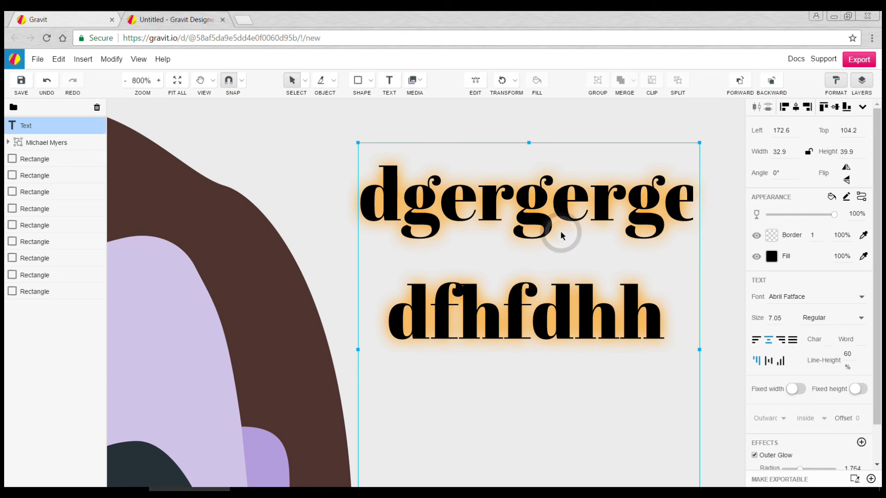
scroll(880, 364, down, 1)
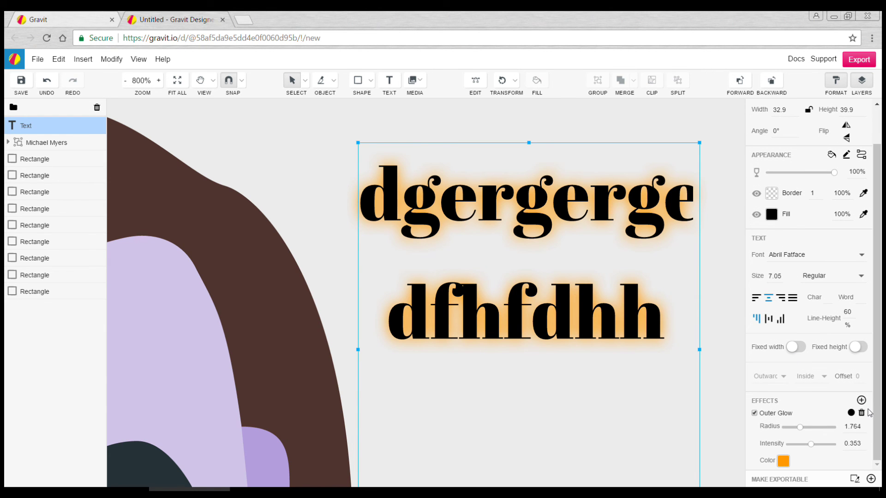
click(862, 402)
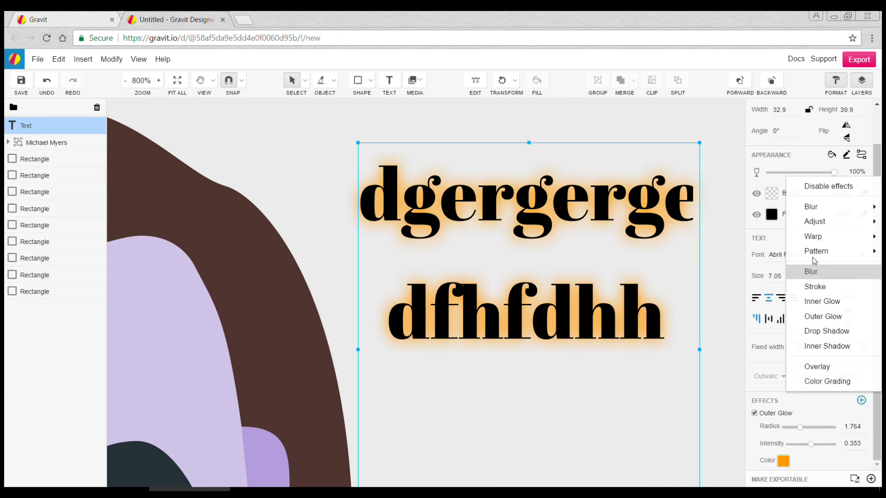
mouse_move(826, 236)
click(770, 240)
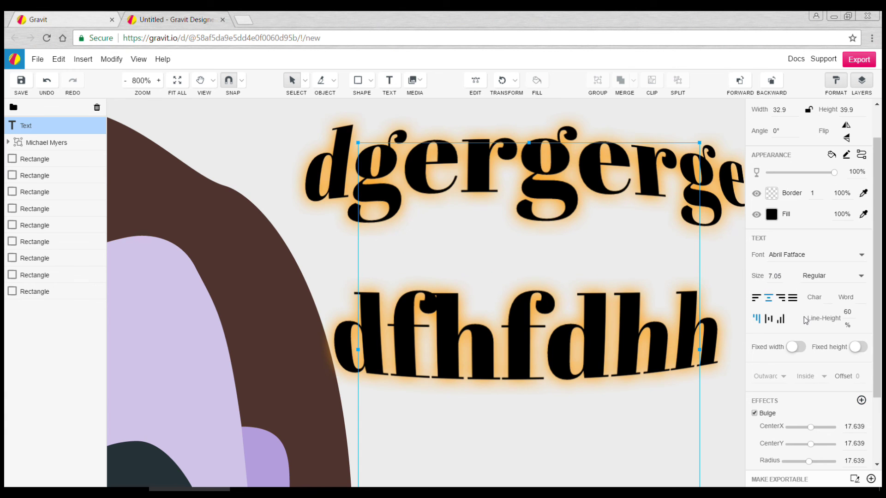
click(259, 134)
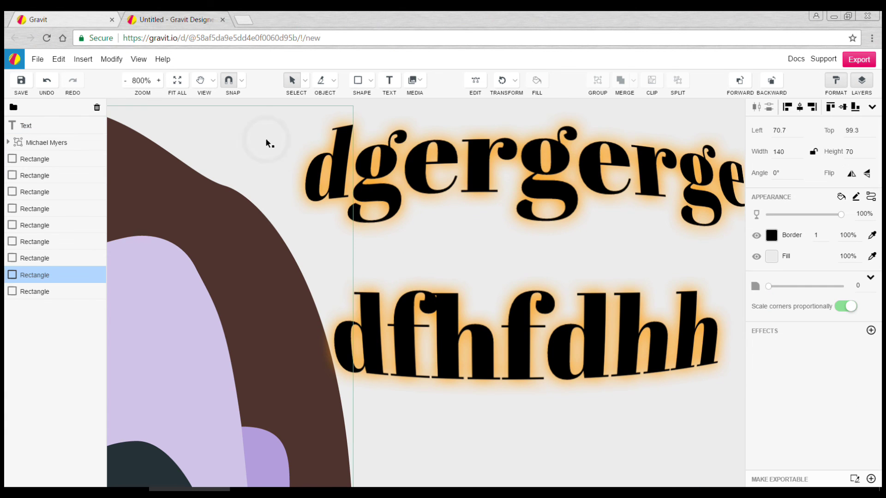
key(ctrl+0)
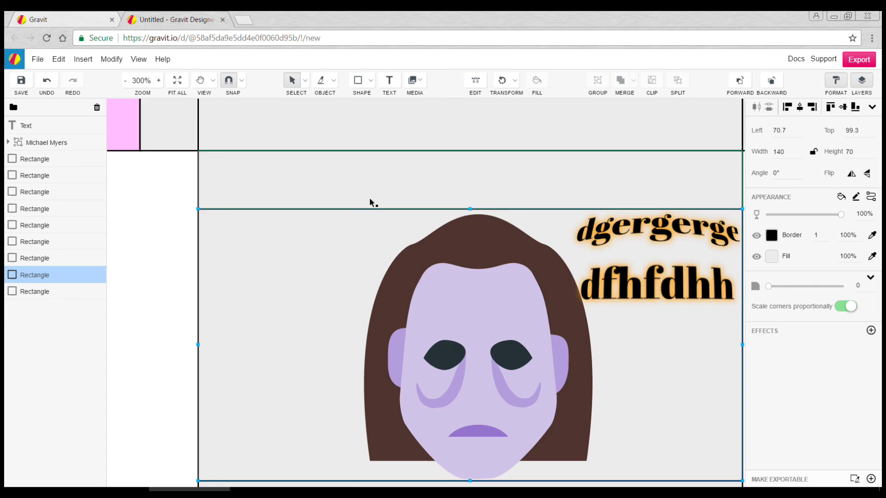
click(616, 299)
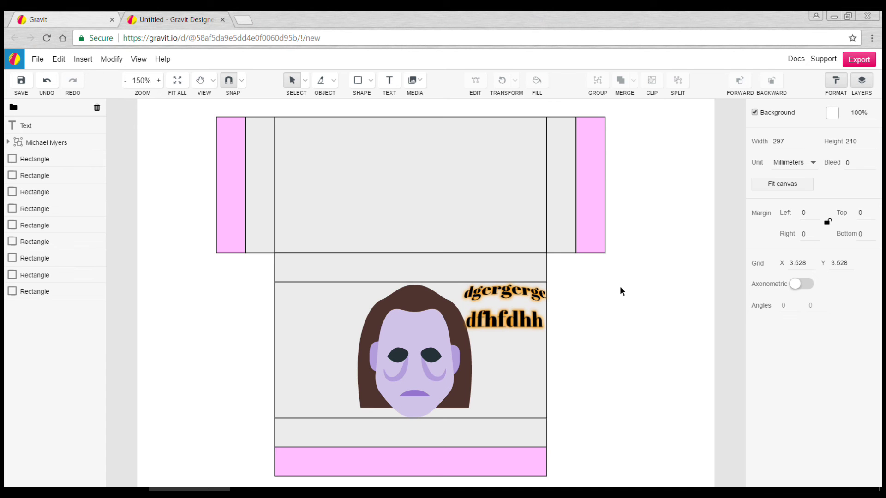
click(620, 285)
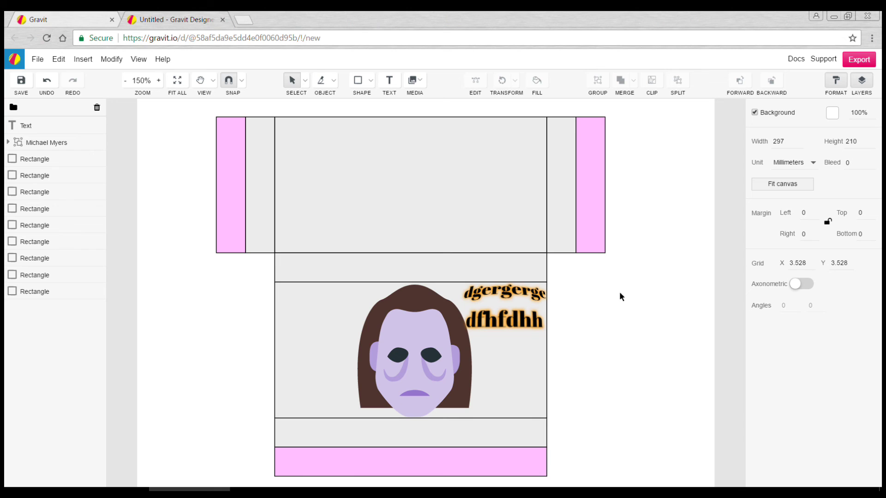